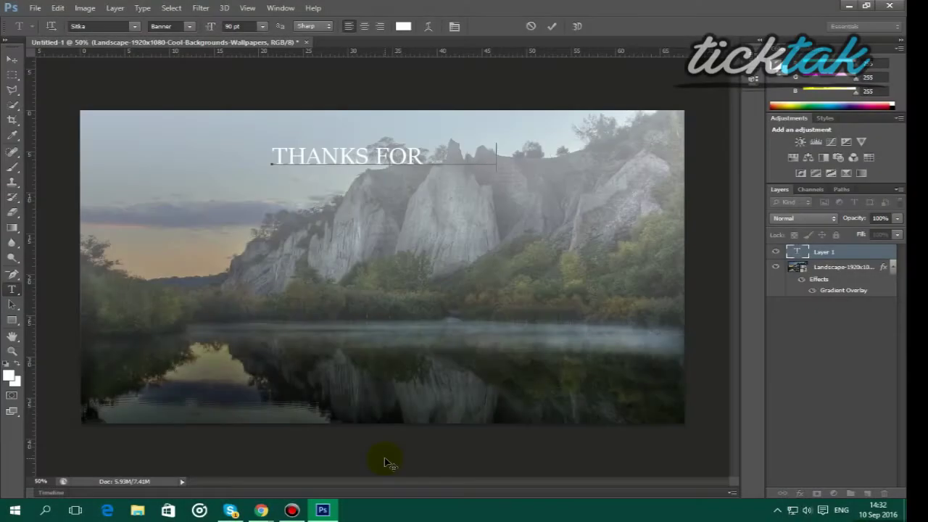
- Finish typing THANKS FOR WATCHING and enlarge the title with Free Transform
type("WATCHING")
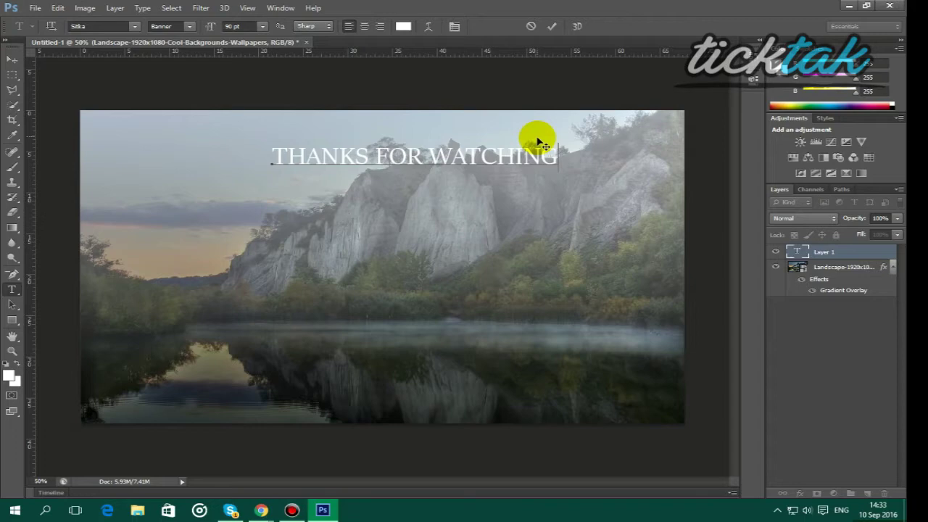
left_click(552, 26)
key("ctrl+t")
left_click_drag(563, 174, 580, 185)
left_click(631, 26)
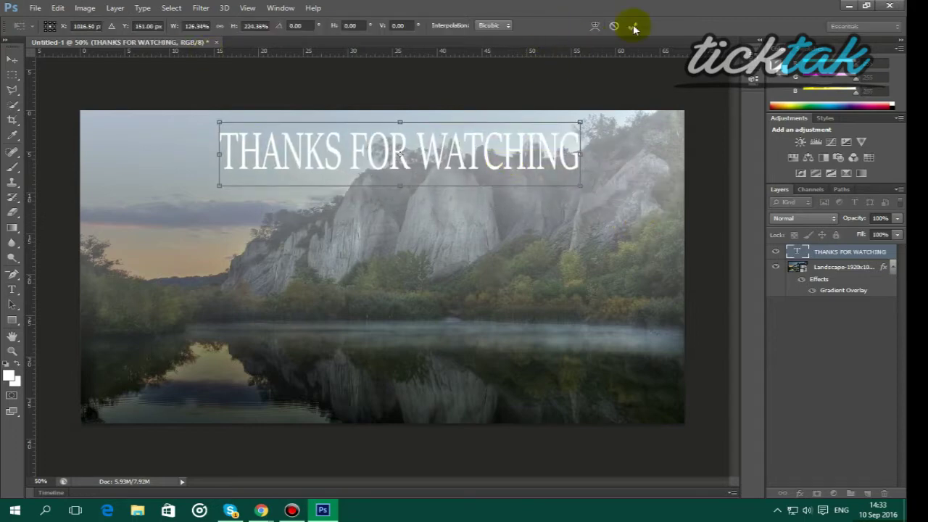
- Change the title text to a bold font style
double_click(232, 141)
left_click(191, 27)
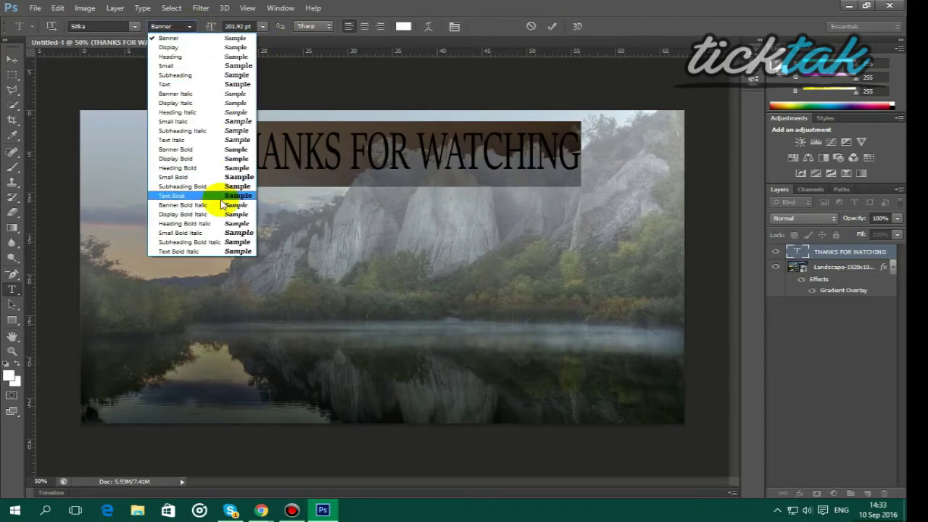
left_click(217, 201)
left_click(552, 26)
- Move the title and centre it horizontally on the canvas
key("v")
left_click_drag(332, 139, 282, 141)
key("ctrl+a")
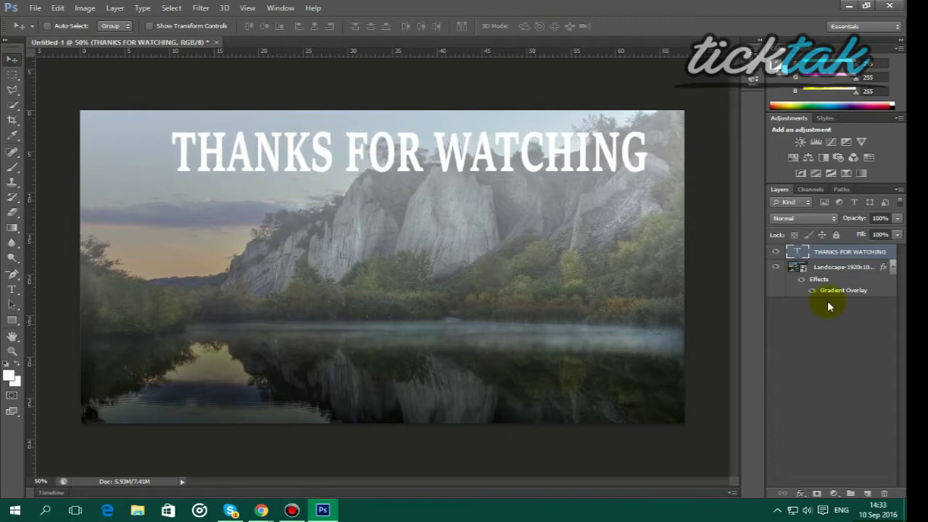
left_click(114, 7)
mouse_move(145, 294)
left_click(311, 341)
key("ctrl+d")
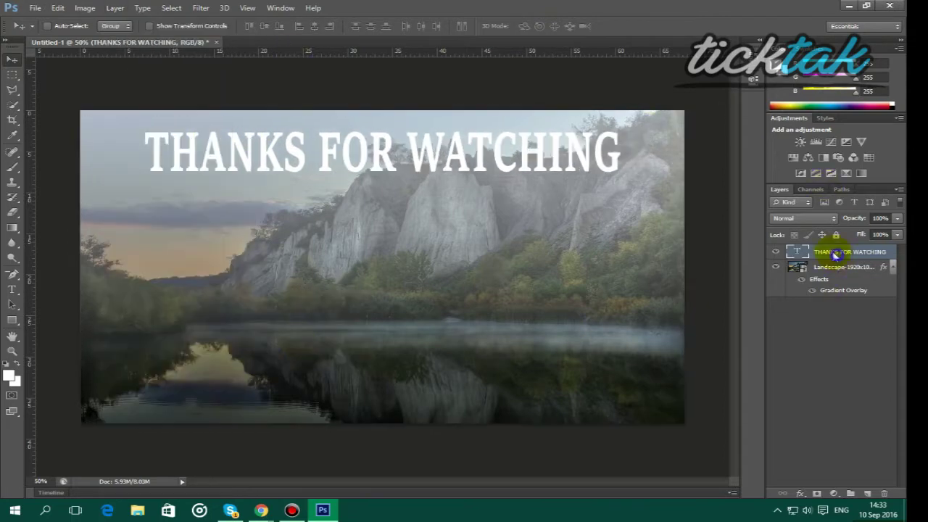
- Give the title layer a stroke outline and a drop shadow
right_click(830, 250)
left_click(681, 48)
left_click(544, 349)
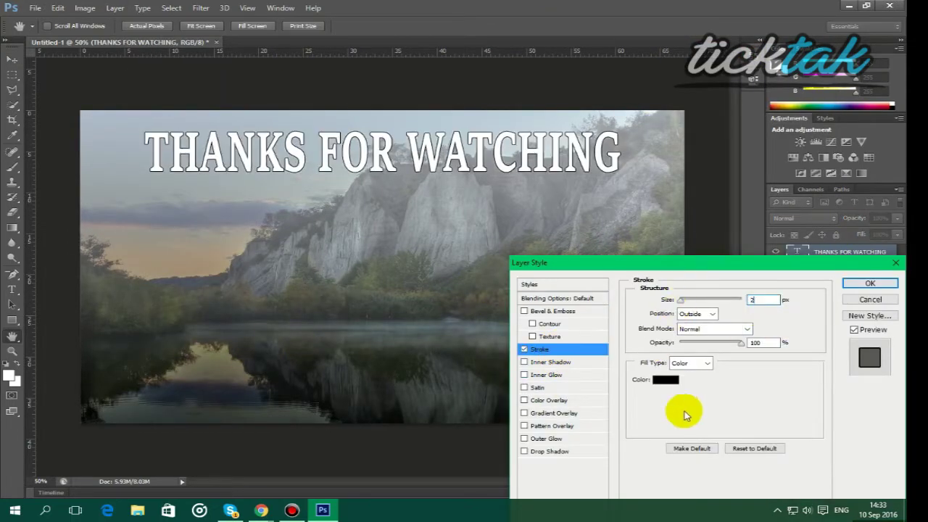
left_click(537, 451)
left_click(764, 363)
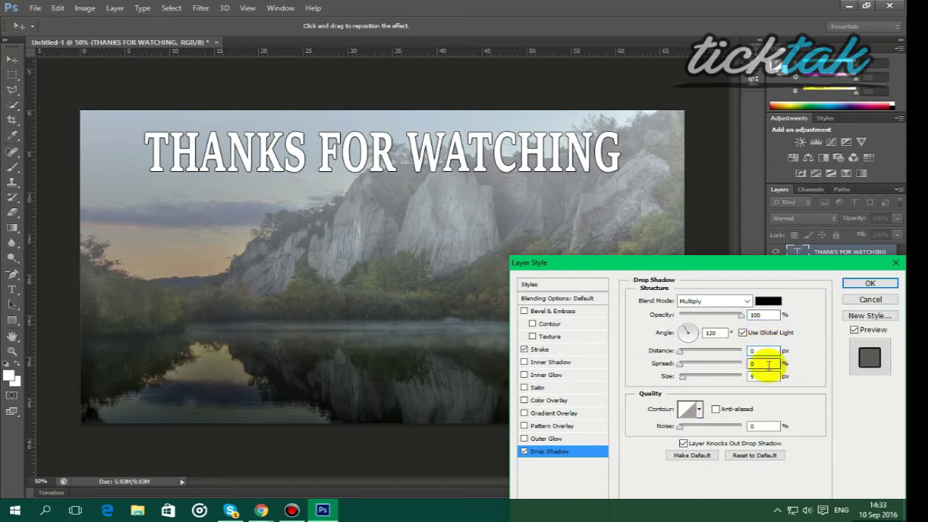
left_click(866, 283)
- Set the title to The Bold Font and re-centre it horizontally
left_click(12, 290)
left_click(156, 148)
key("ctrl+a")
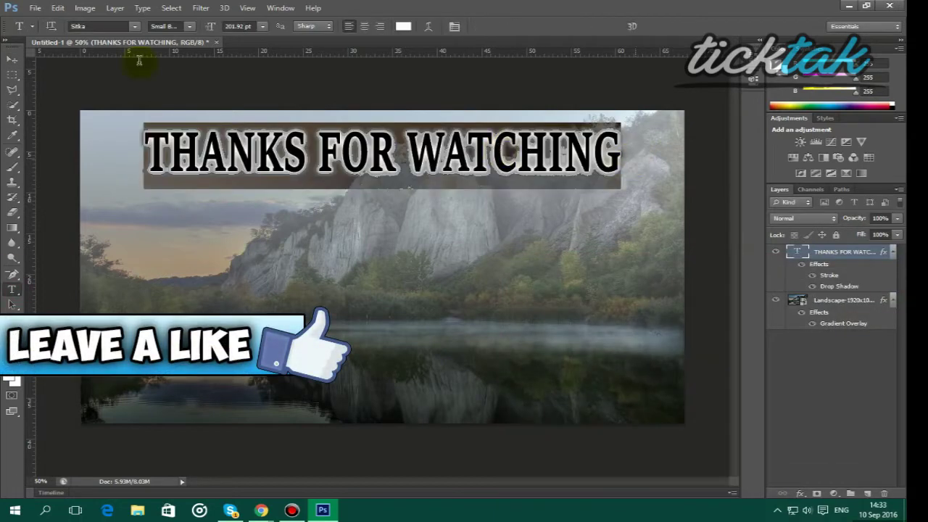
left_click(101, 26)
scroll(239, 290, "up", 2)
left_click(245, 177)
left_click(548, 26)
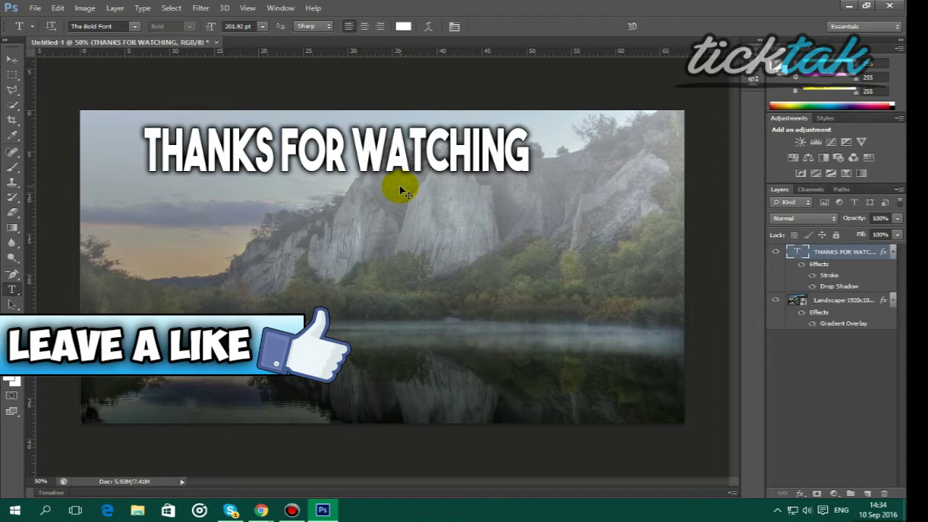
key("ctrl+a")
left_click(115, 8)
mouse_move(181, 294)
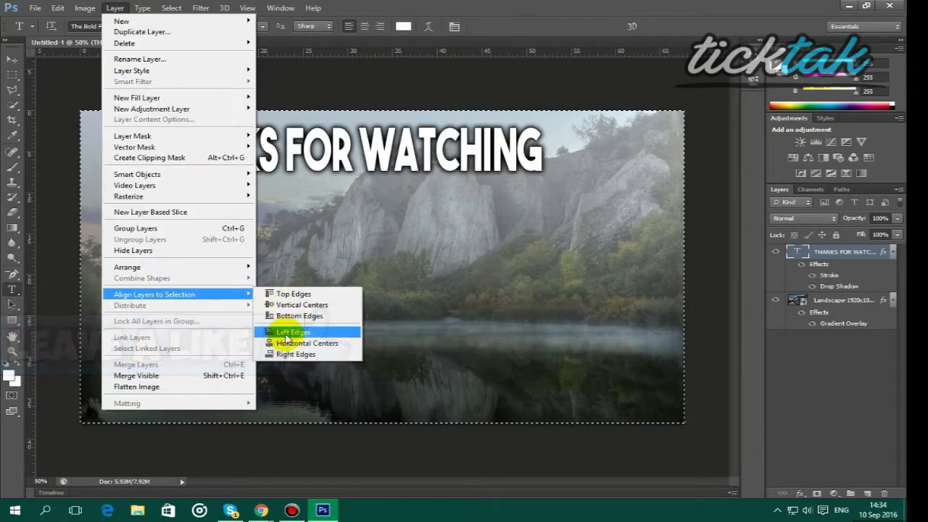
left_click(313, 332)
- Add a SUBSCRIBE FOR MORE text line near the bottom, enlarge it and move it lower
left_click(278, 398)
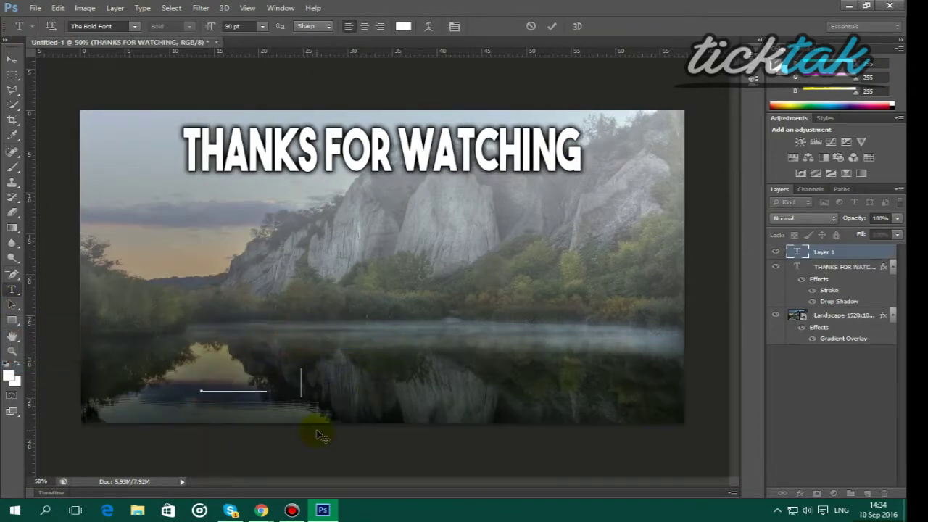
type("SUBSCRIBE FOR MAORE!")
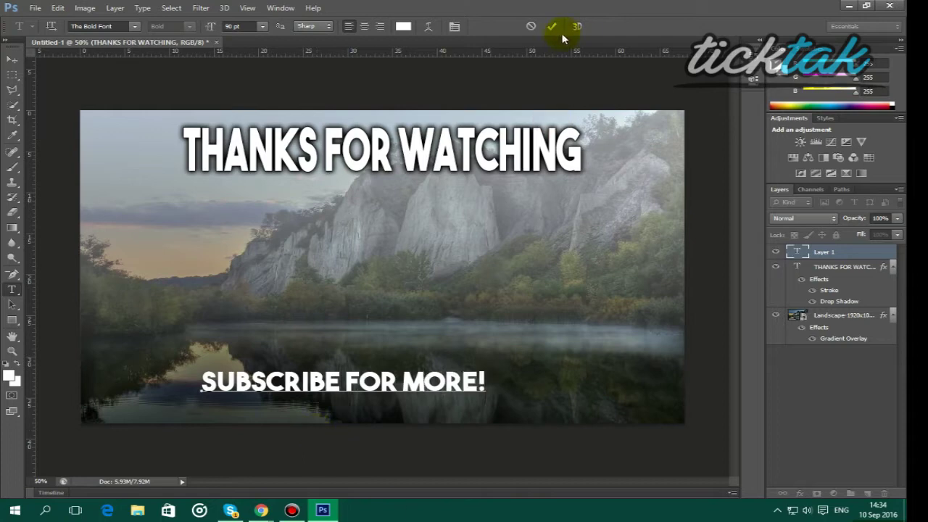
left_click(552, 26)
key("ctrl+t")
left_click_drag(485, 367, 601, 321)
left_click_drag(203, 323, 173, 323)
left_click(632, 26)
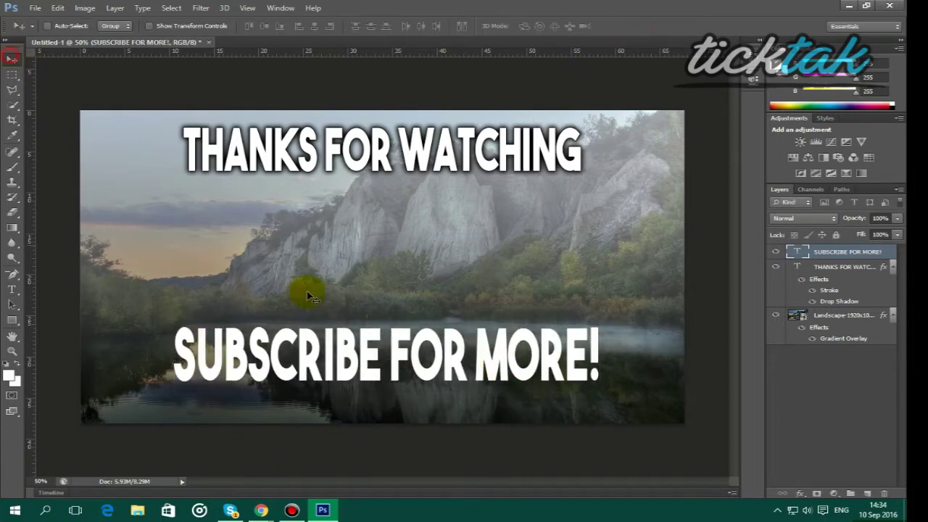
left_click_drag(320, 330, 322, 348)
left_click(115, 8)
left_click(543, 369)
- Style the subscribe text with stroke, drop shadow (opacity 100, then 0, 22, 22) and gradient overlay
right_click(797, 254)
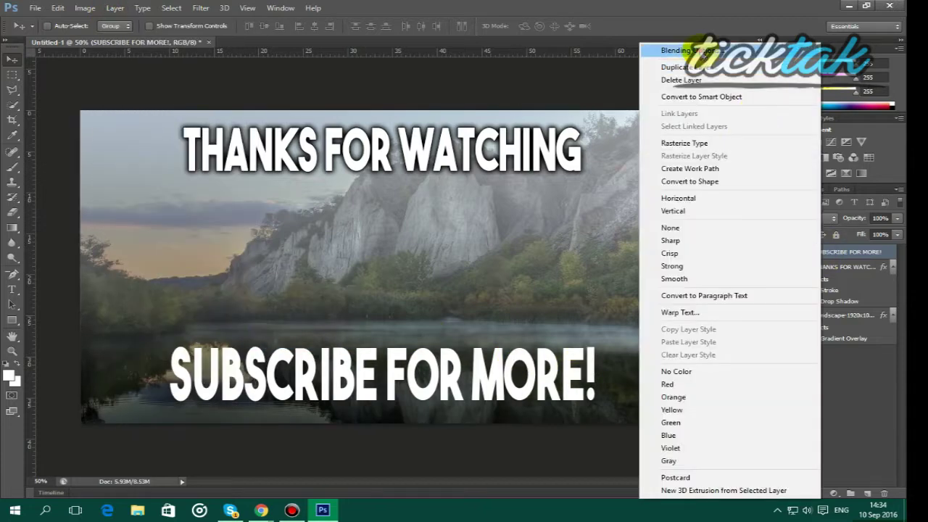
left_click(674, 46)
left_click(524, 348)
left_click(524, 451)
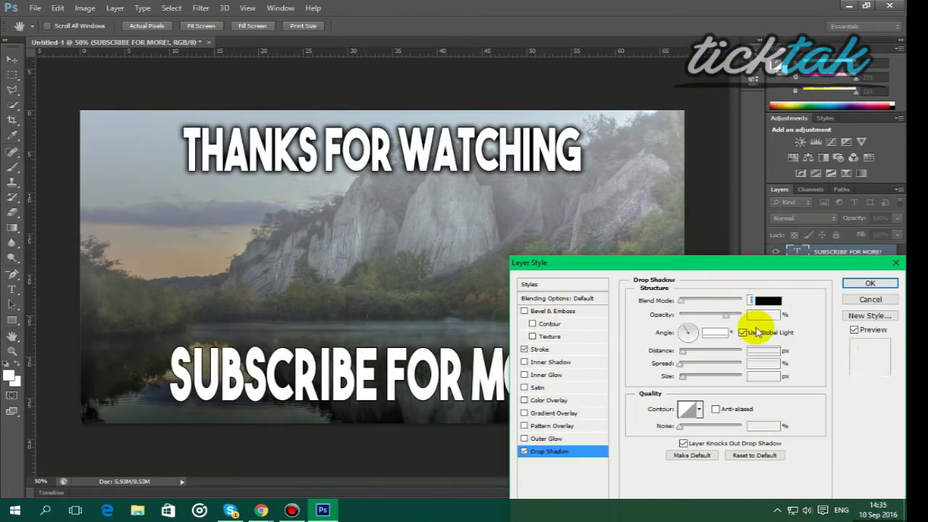
double_click(762, 315)
type("100")
key("Tab")
type("0")
key("Tab")
type("22")
key("Tab")
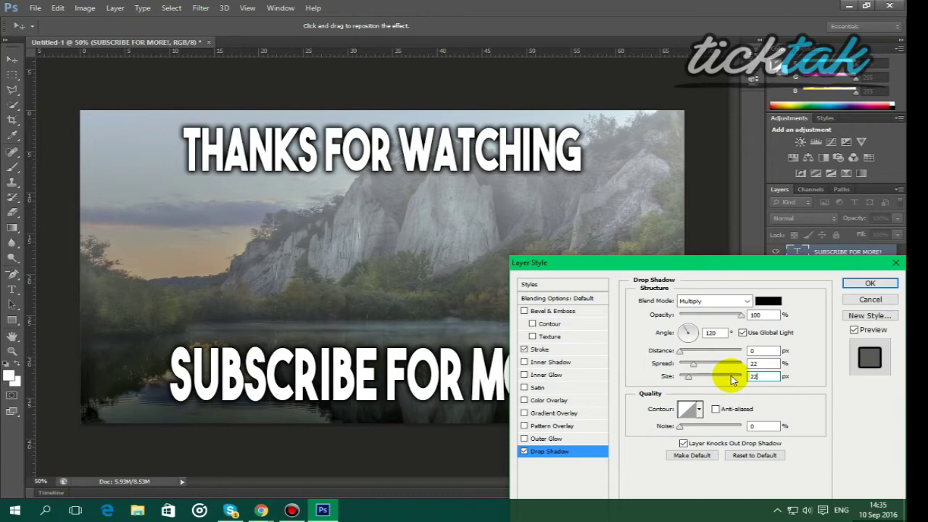
type("22")
left_click(524, 413)
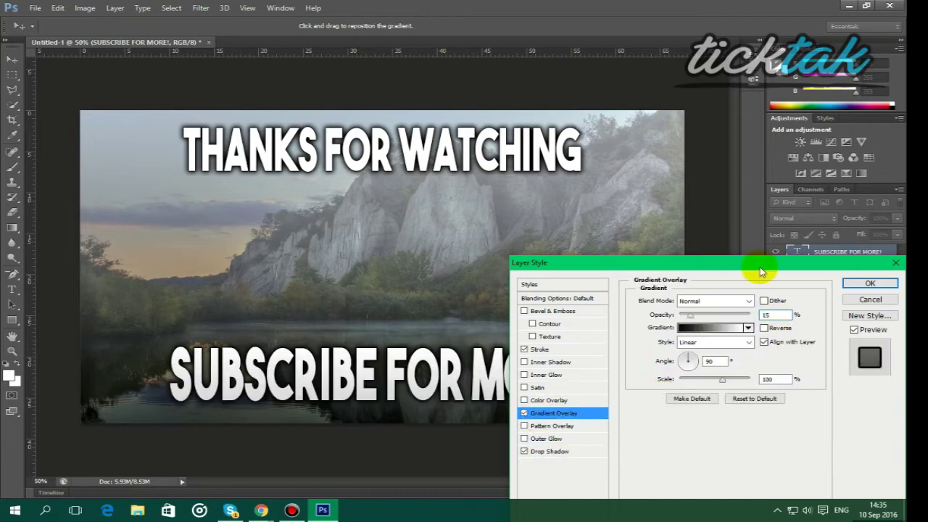
left_click(869, 282)
- Add the same gradient overlay to the THANKS FOR WATCHING title
right_click(840, 310)
left_click(688, 45)
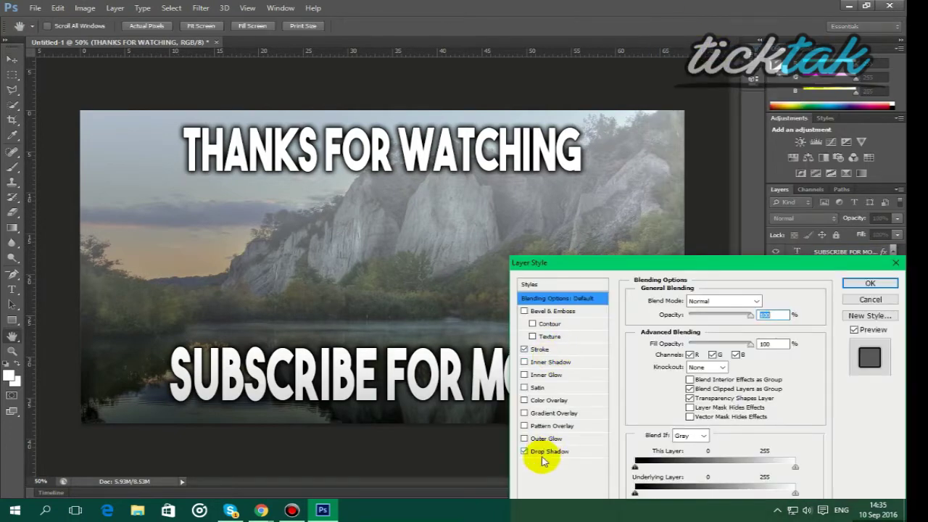
left_click(524, 413)
left_click(870, 283)
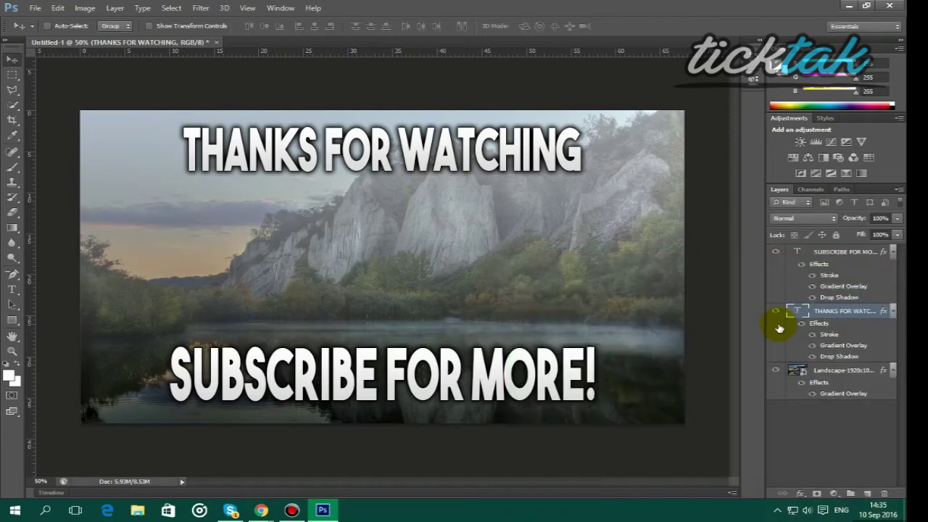
- Shrink the subscribe text slightly and align it to the canvas bottom edge
left_click(497, 379, "ctrl")
key("ctrl+t")
left_click_drag(588, 341, 562, 349)
left_click(632, 26)
key("ctrl+a")
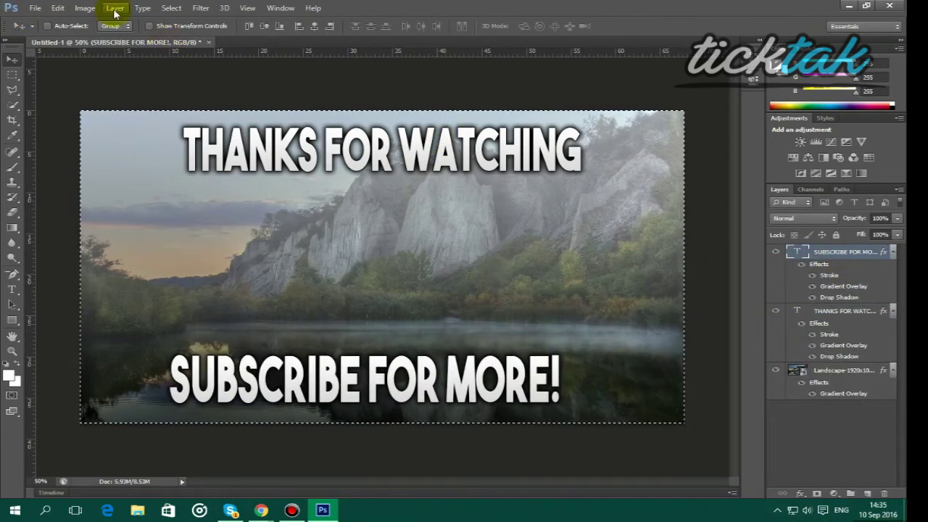
left_click(114, 8)
mouse_move(154, 294)
left_click(293, 316)
key("ctrl+d")
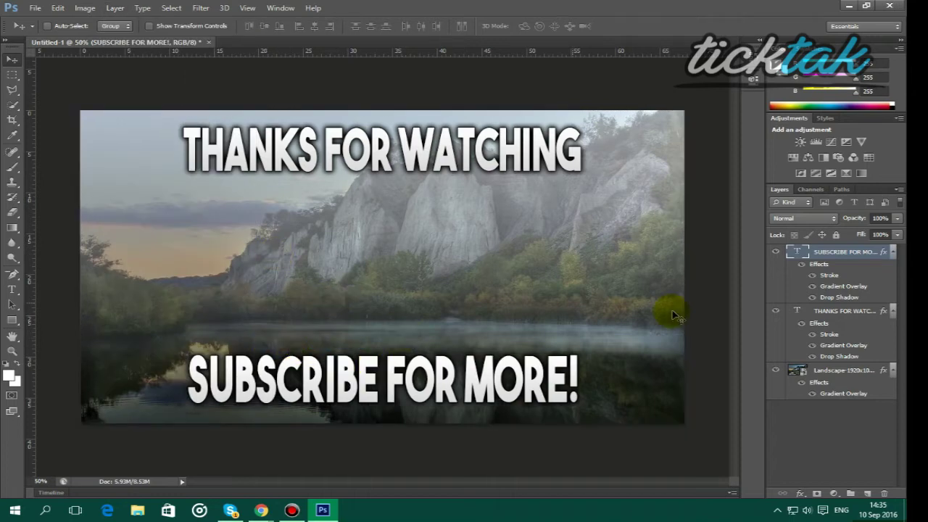
- Hide the rulers and narrow the subscribe text to about 82% width
key("ctrl+r")
key("ctrl+t")
left_click_drag(573, 350, 502, 351)
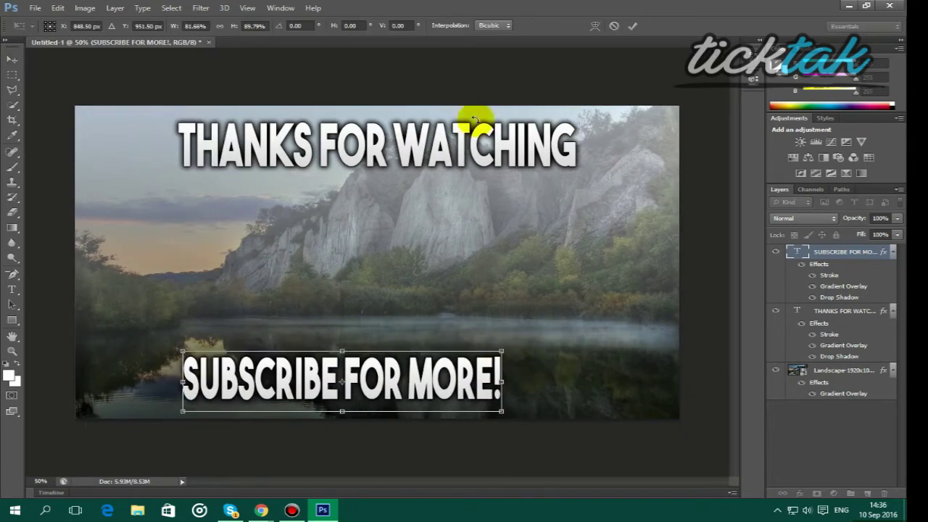
key("Return")
left_click(114, 8)
- Centre the subscribe text, then upload Outro 5 from the YouTube Picture Folder as background
mouse_move(242, 292)
left_click(304, 343)
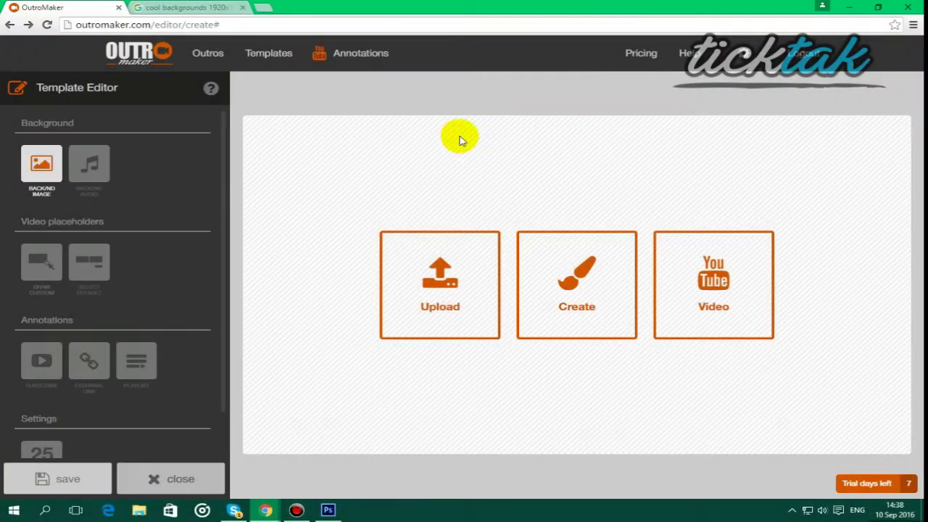
left_click(415, 309)
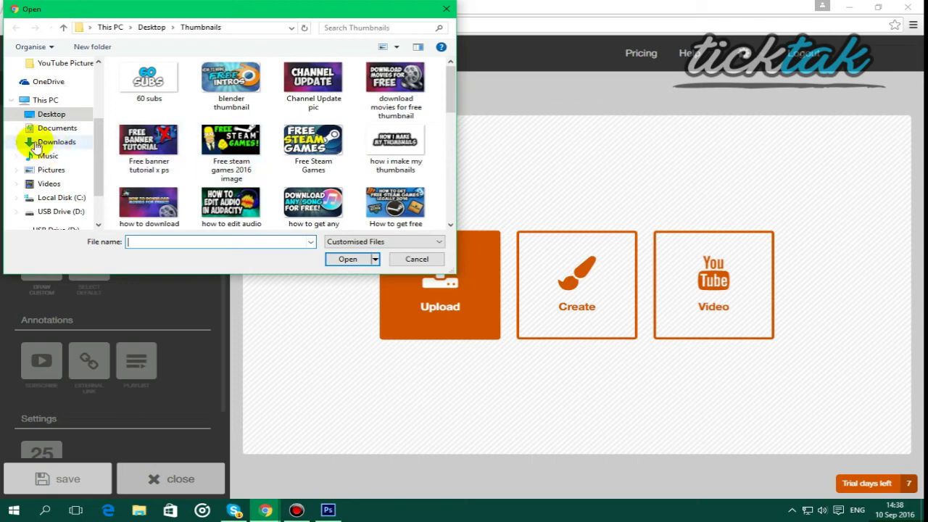
left_click(57, 114)
scroll(300, 166, "right", 5)
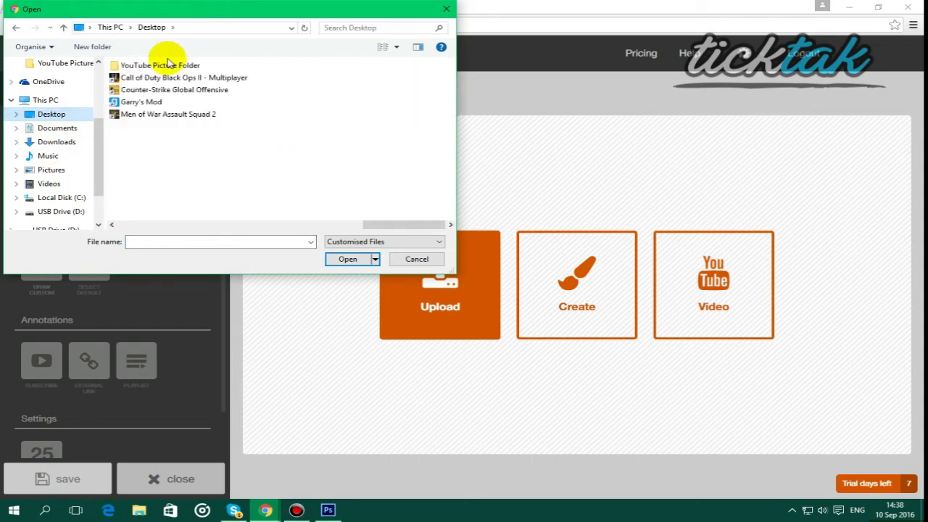
double_click(169, 66)
left_click(330, 174)
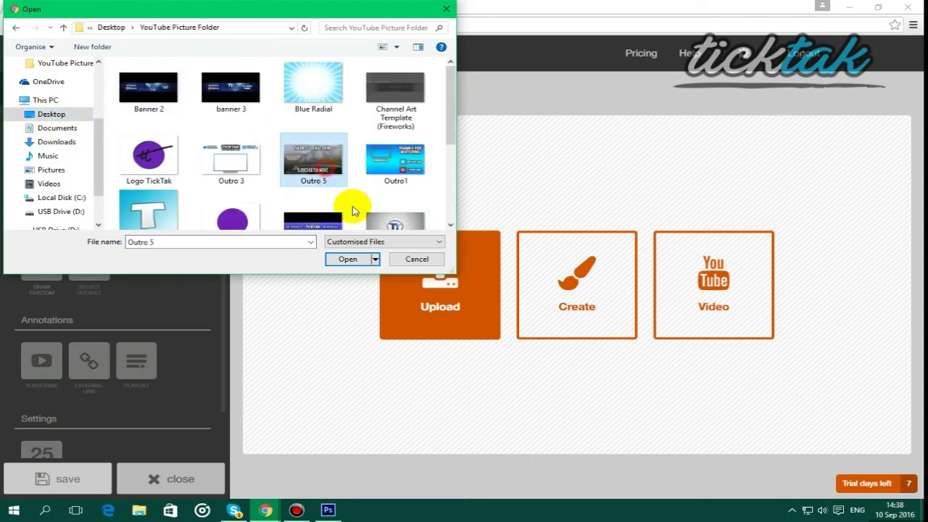
left_click(351, 259)
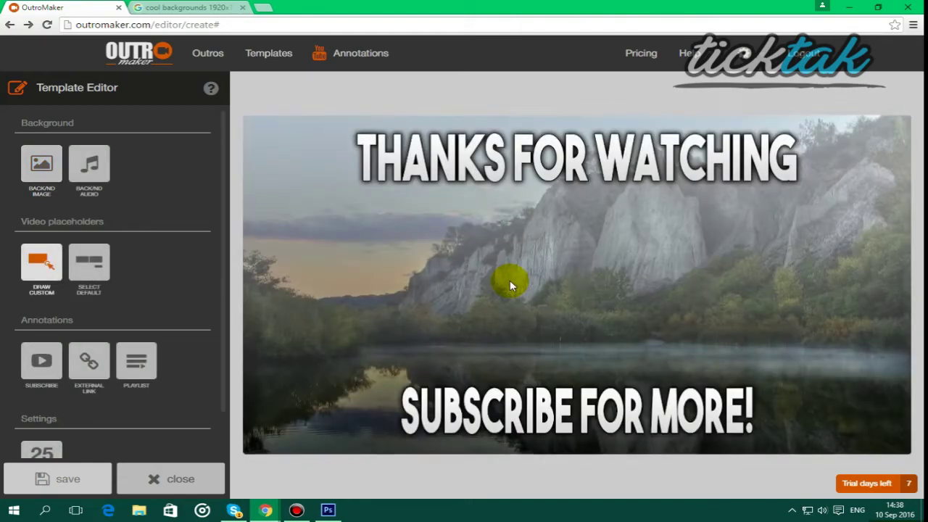
- Pick a song from the Music folder as the outro's background audio
left_click(89, 165)
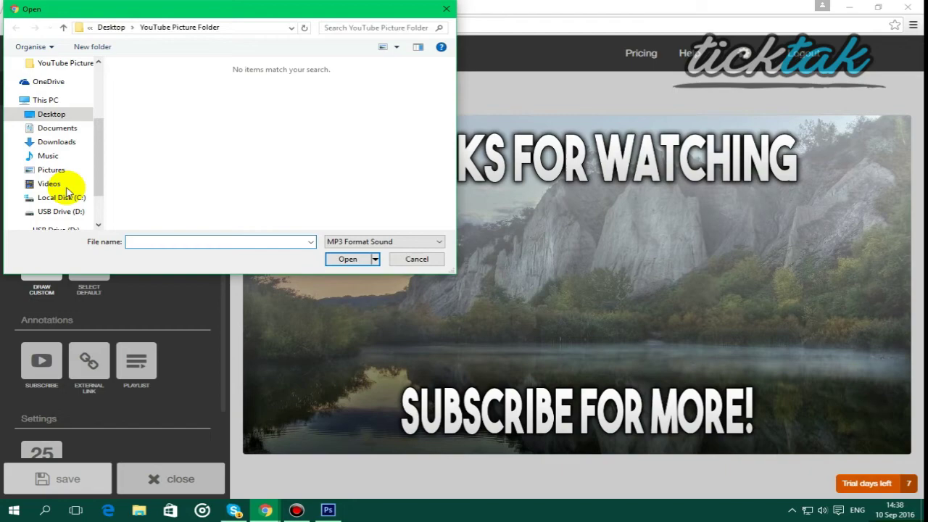
left_click(50, 156)
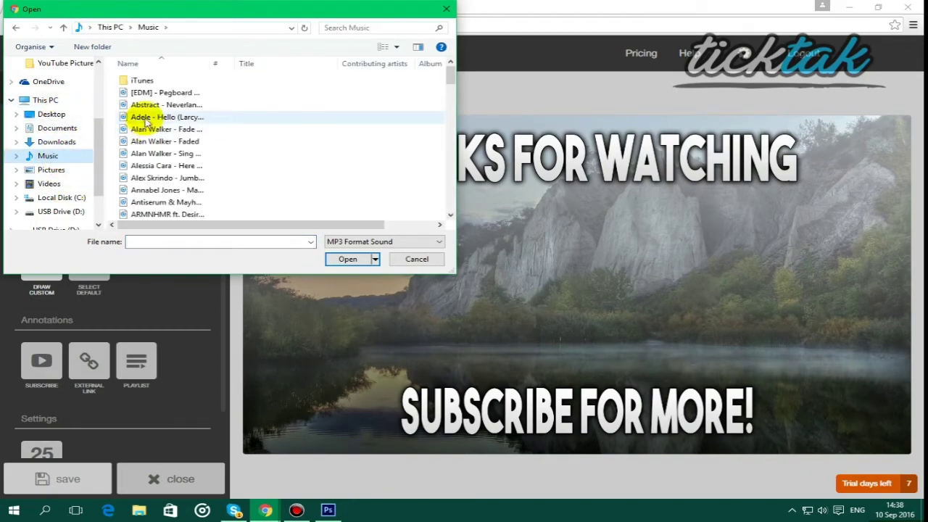
left_click(181, 177)
left_click(341, 259)
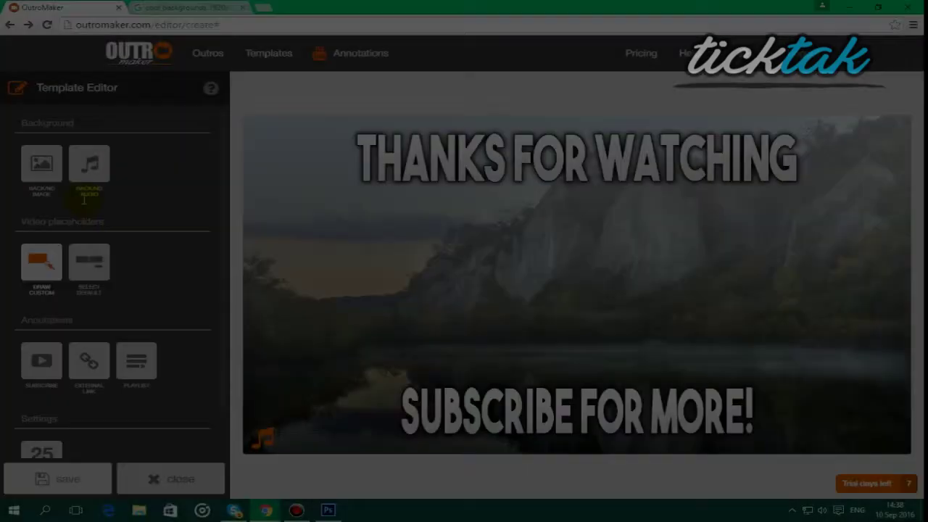
left_click(44, 266)
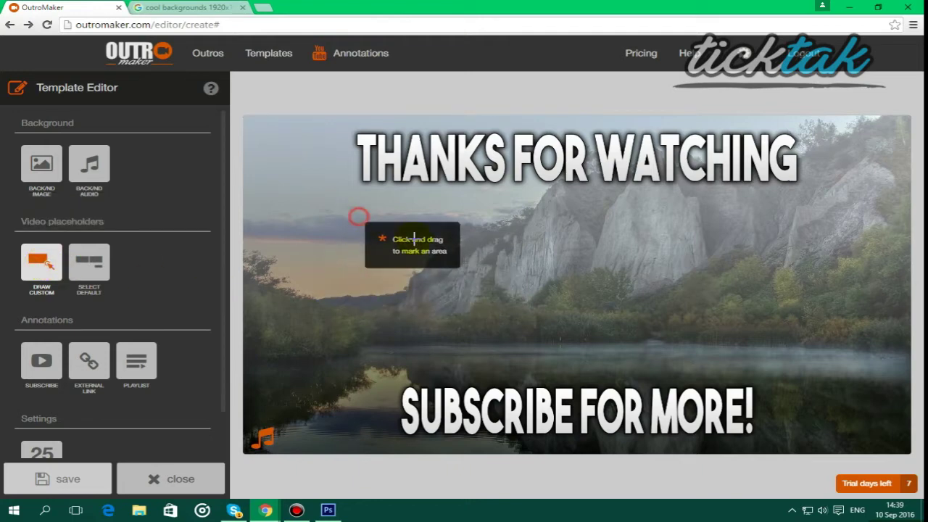
- Draw a custom video placeholder box and position it between the two text lines
left_click_drag(358, 216, 700, 264)
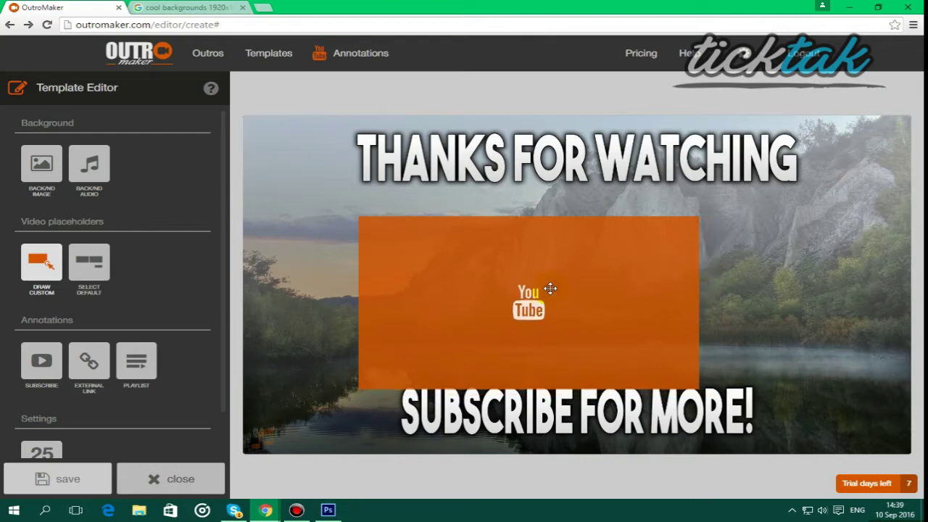
left_click_drag(550, 289, 591, 281)
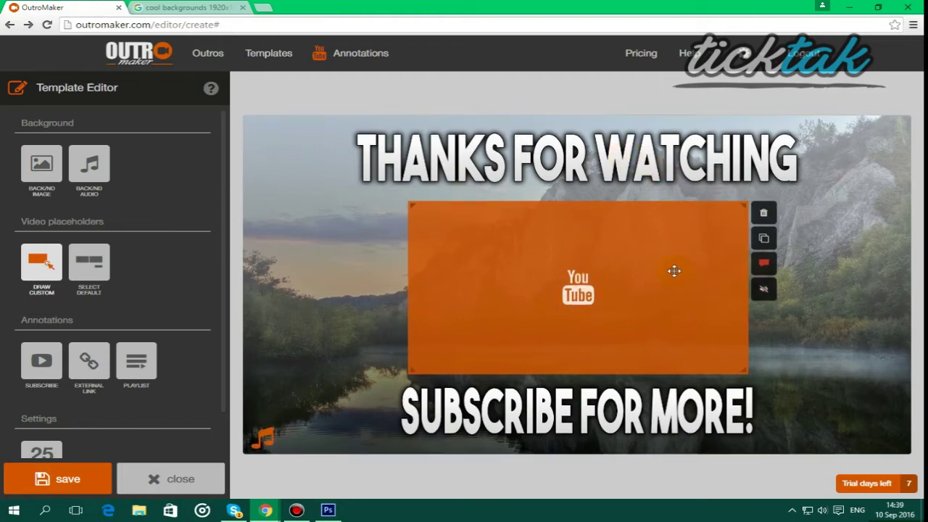
left_click(37, 370)
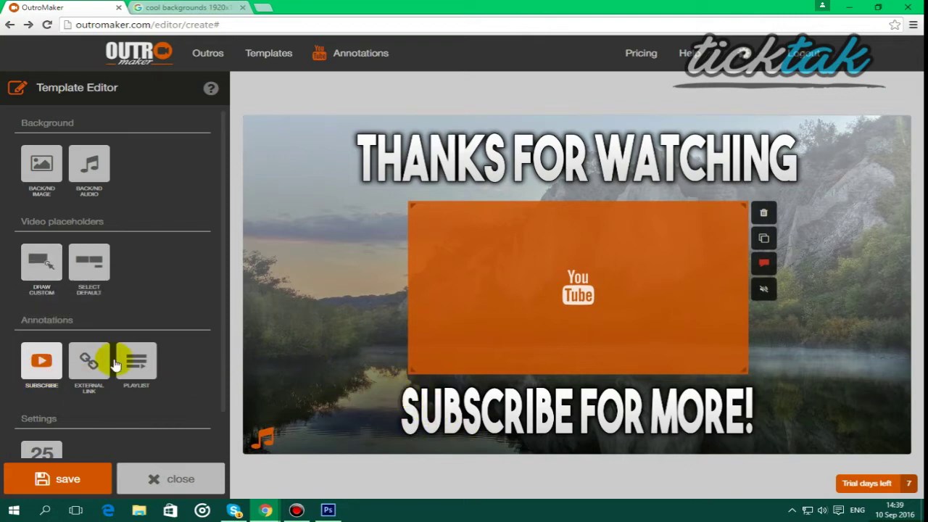
- Draw a subscribe annotation box over SUBSCRIBE FOR MORE! and save the template
left_click(36, 366)
mouse_move(395, 391)
left_mouse_down()
mouse_move(466, 415)
mouse_move(754, 433)
left_mouse_up()
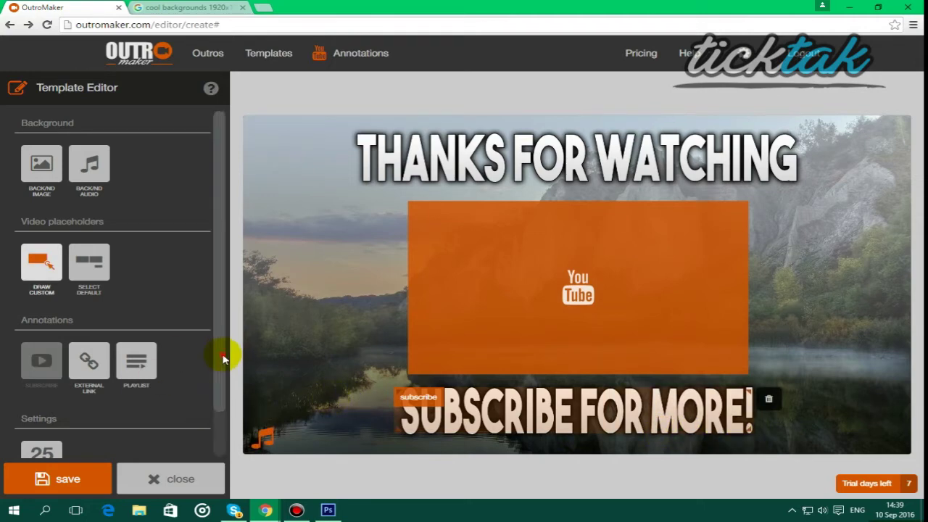
mouse_move(224, 352)
left_mouse_down()
mouse_move(224, 396)
mouse_move(234, 345)
left_mouse_up()
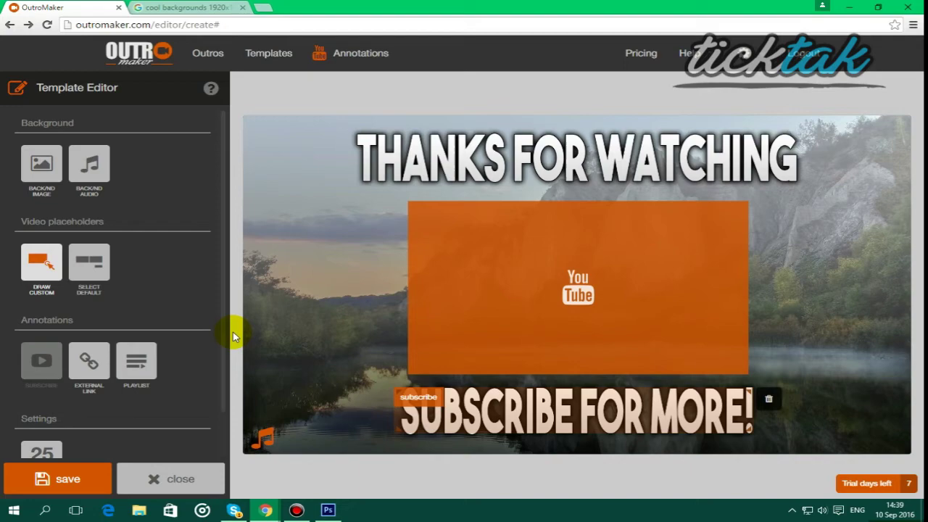
left_click(73, 487)
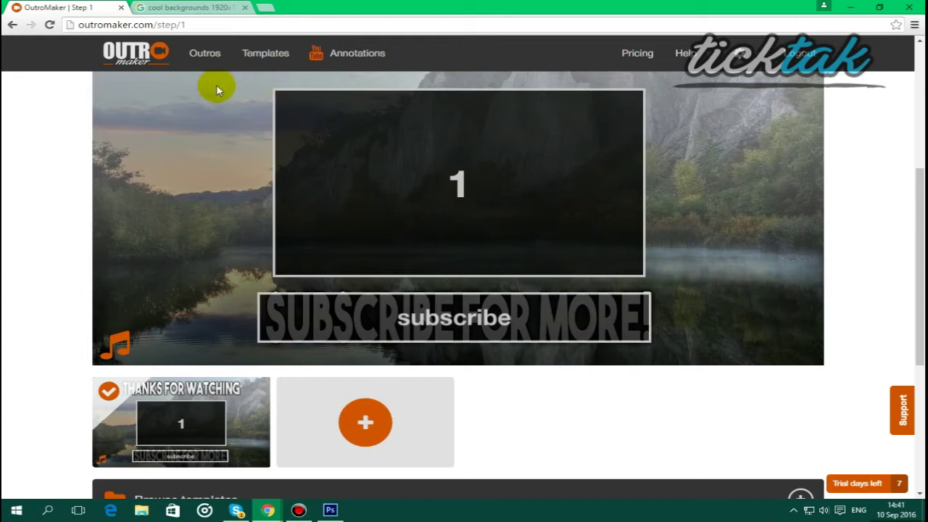
- Scroll below the template preview and continue to Step 2, Select your videos
scroll(356, 256, "down", 3)
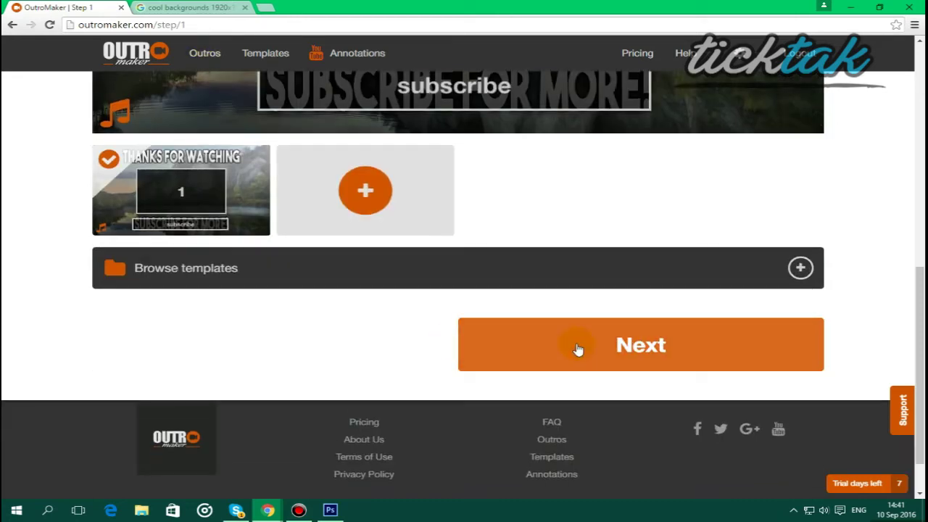
left_click(623, 339)
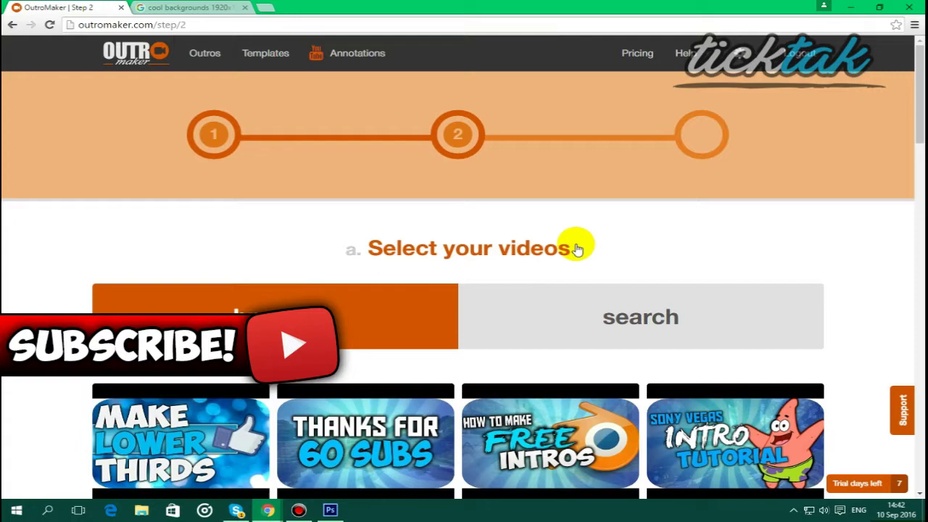
- Choose the Thank YOU! (Channel Update) video for the placeholder and advance to Step 3
scroll(576, 249, "down", 2)
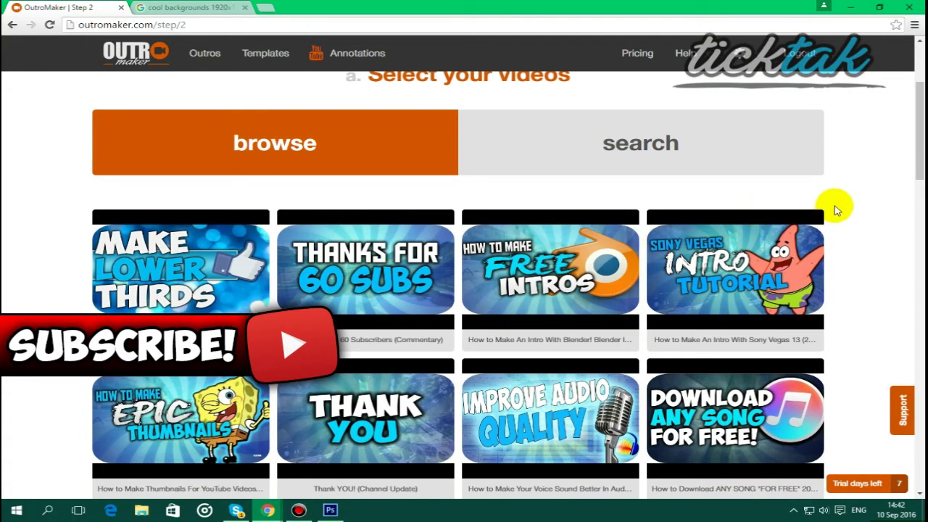
scroll(833, 210, "down", 2)
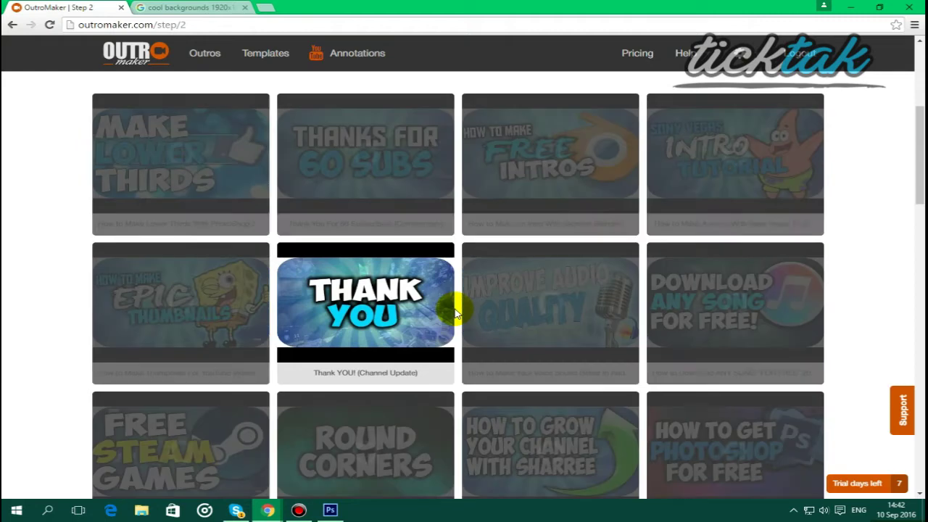
left_click(443, 316)
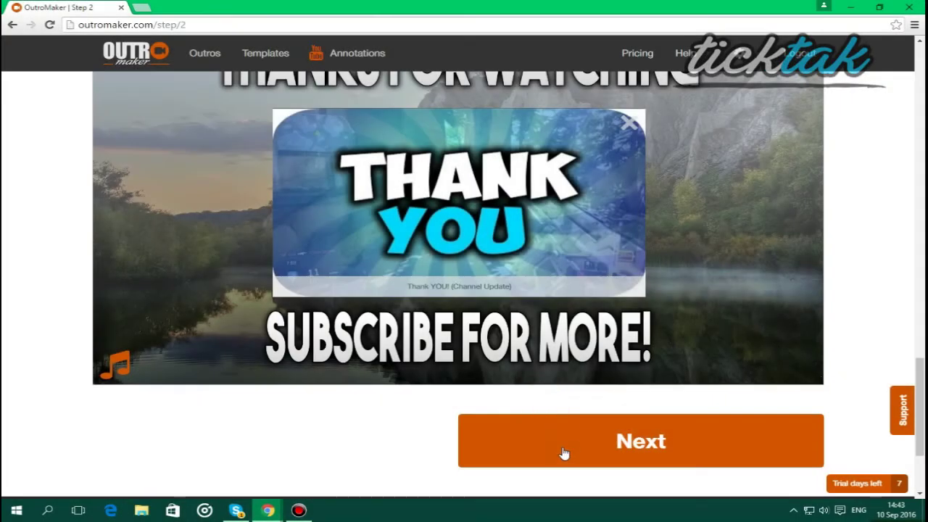
left_click(600, 435)
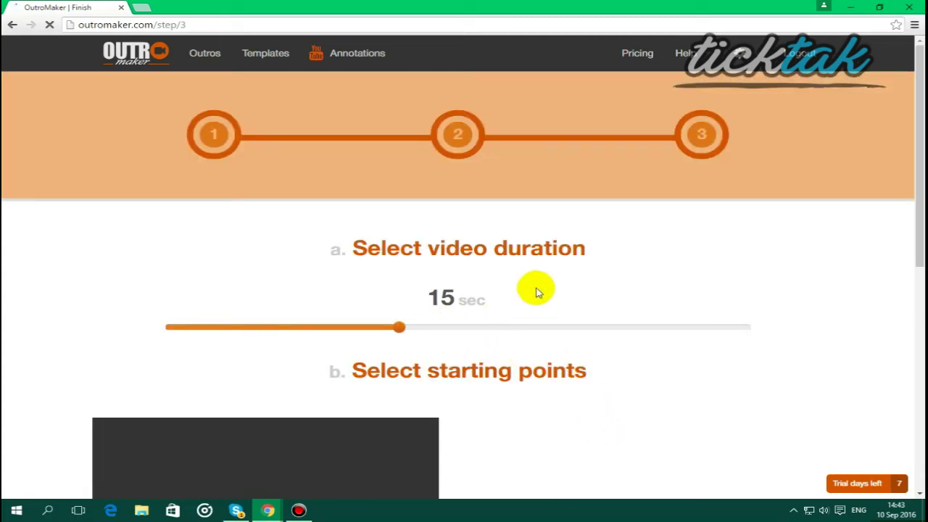
- Set the featured video's starting point to 1 min 46 sec and finish the outro
scroll(607, 297, "down", 2)
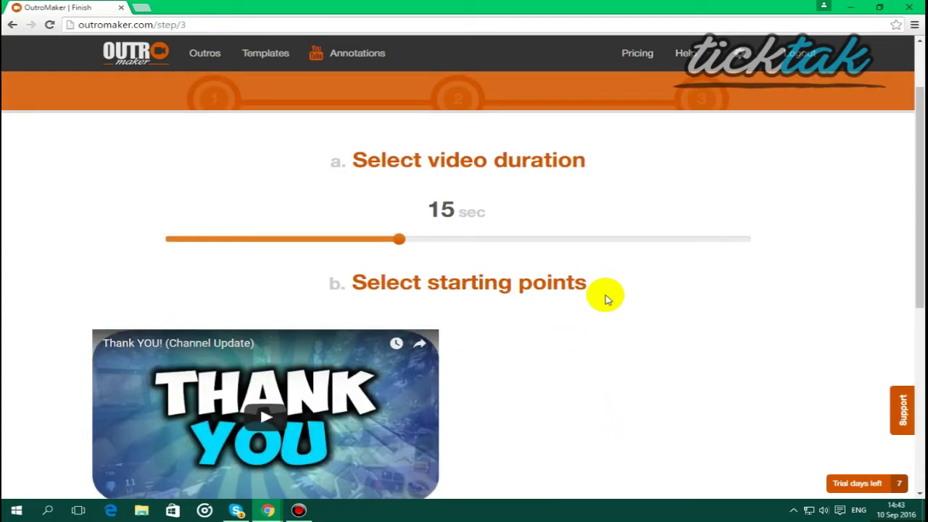
scroll(606, 297, "down", 1)
scroll(566, 218, "down", 4)
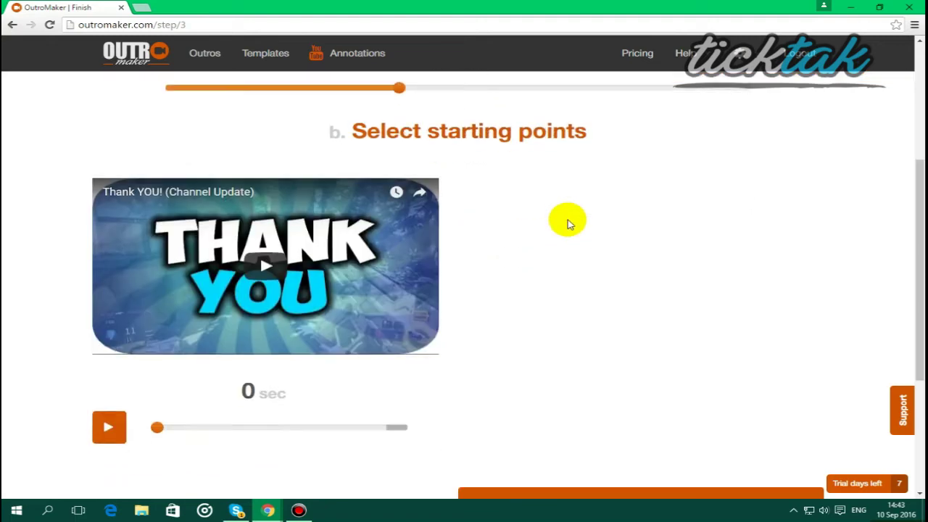
left_click_drag(159, 320, 307, 319)
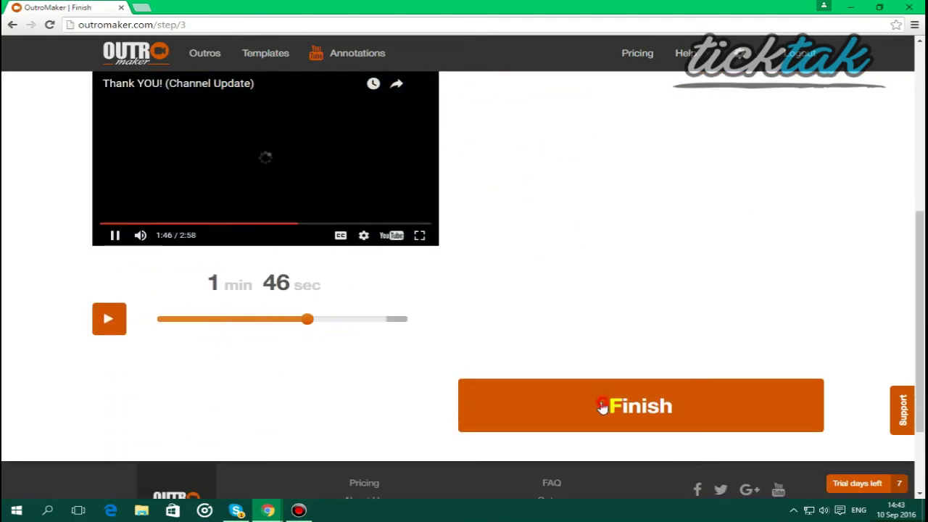
left_click(601, 407)
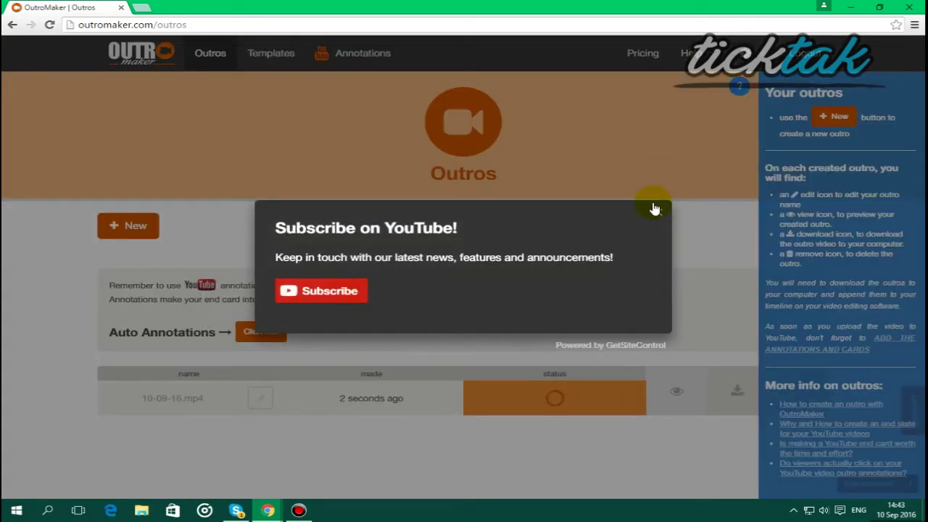
- Close the subscribe popup and download the finished 10-09-16.mp4 outro
left_click(659, 212)
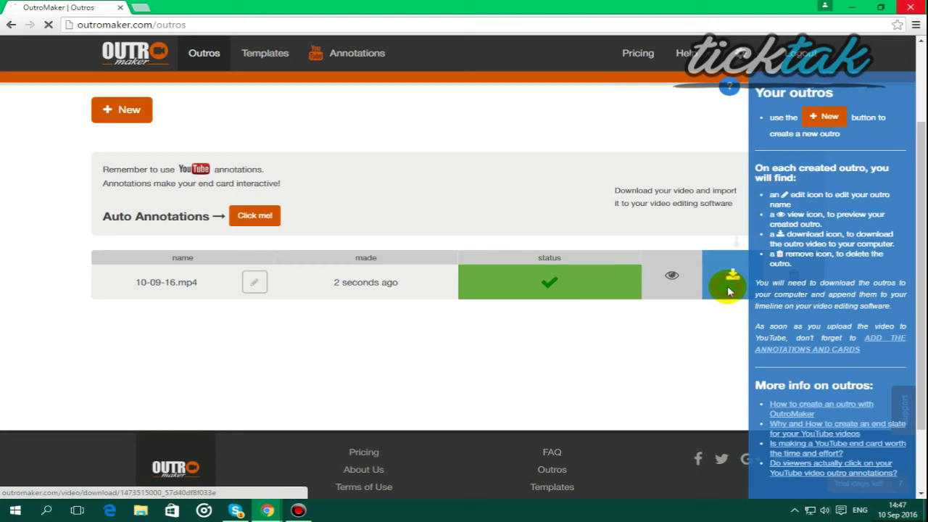
left_click(730, 291)
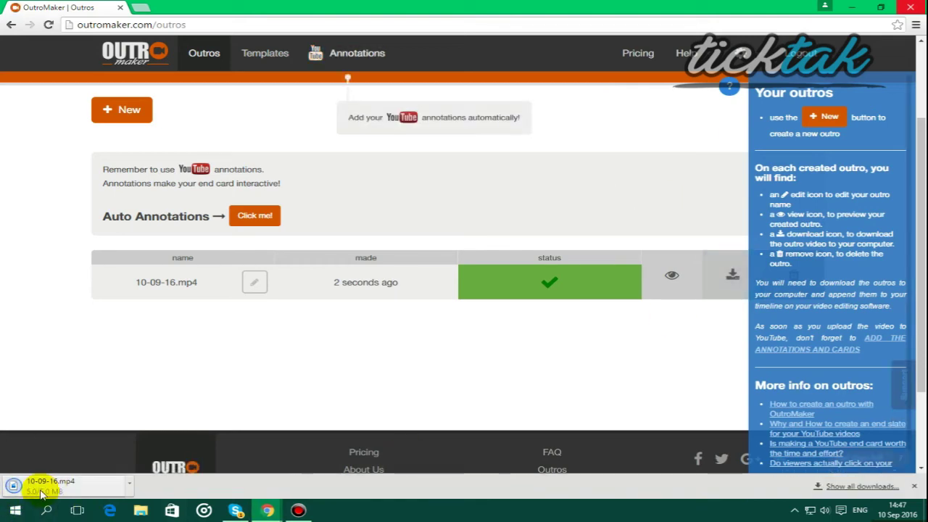
- Minimise Chrome and drag the downloaded 10-09-16.mp4 outro video onto the desktop
left_click(880, 7)
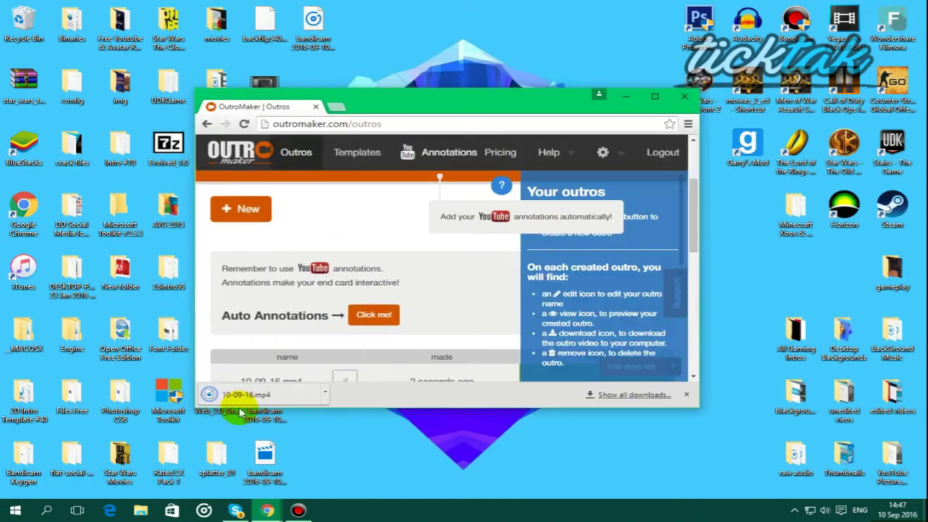
left_click_drag(355, 453, 414, 459)
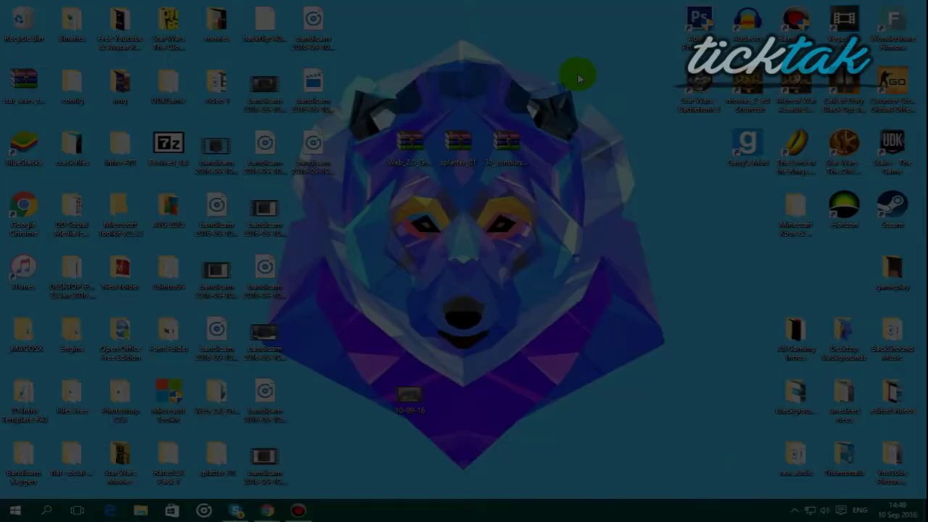